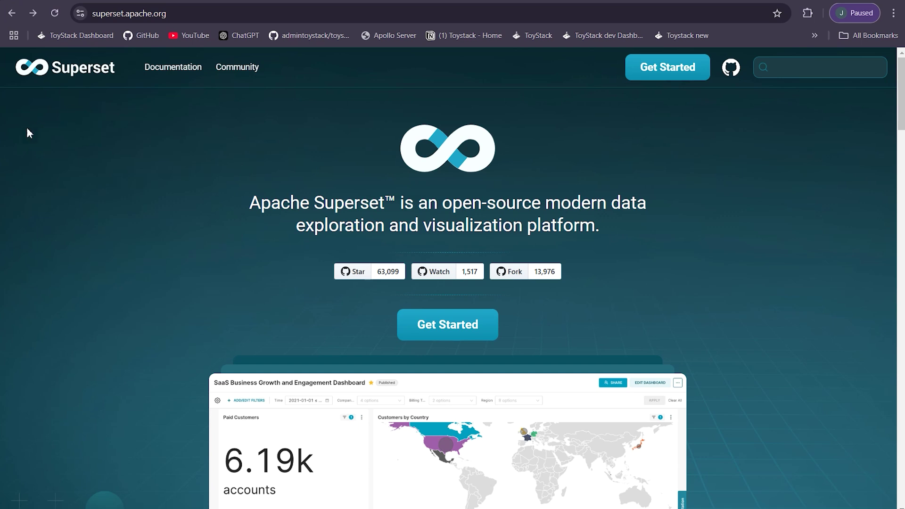
# Switch from the Superset website to the ToyStack dashboard and open the Superset remix among the popular remixes.
pyautogui.scroll(-15, 373, 191)
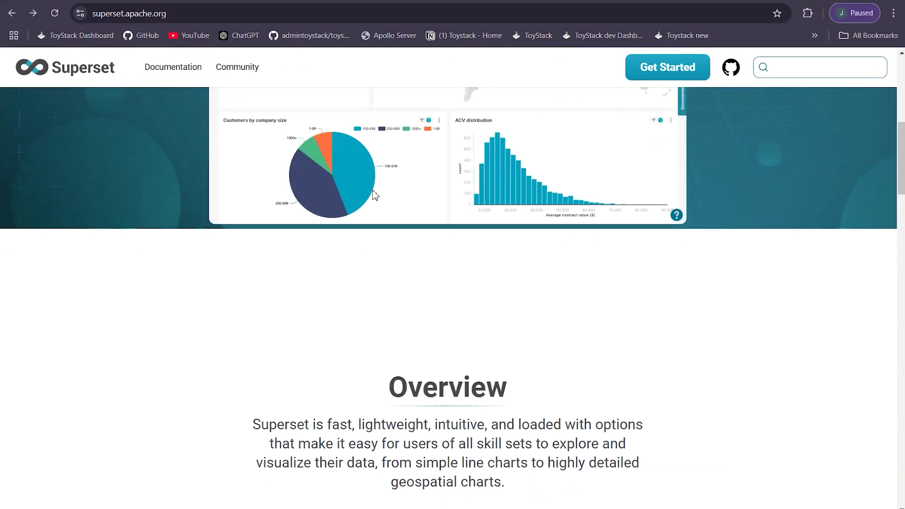
pyautogui.scroll(15, 367, 243)
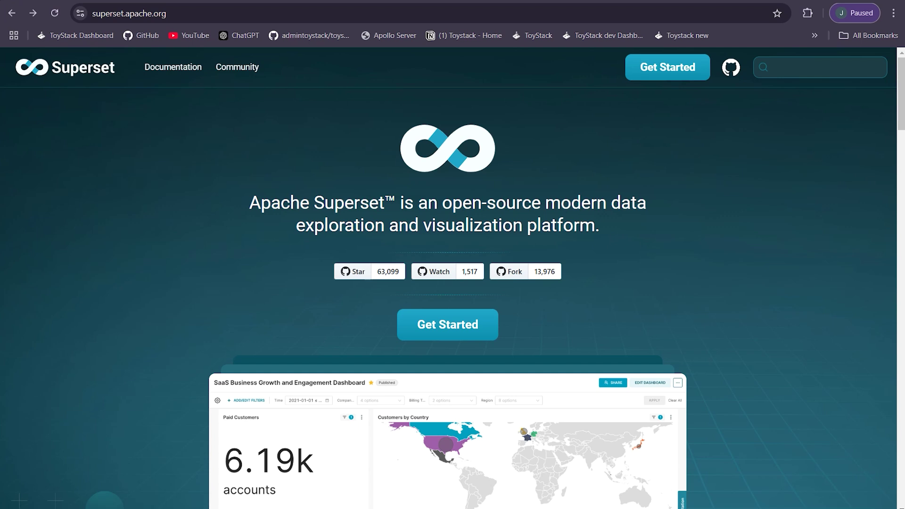
pyautogui.click(75, 36)
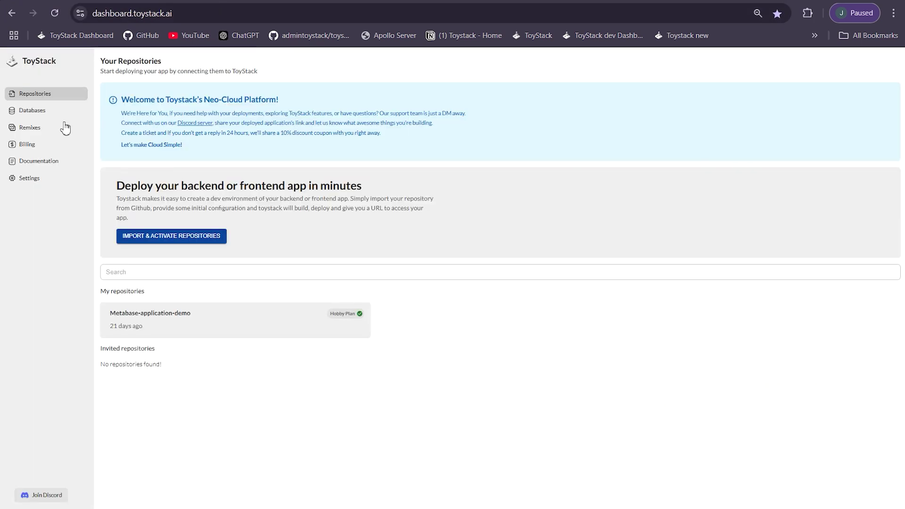
pyautogui.click(36, 129)
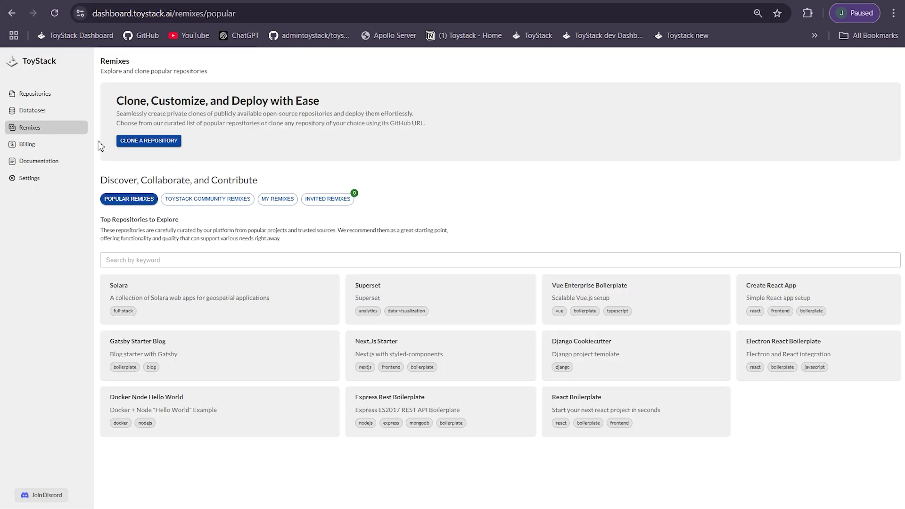
pyautogui.click(387, 297)
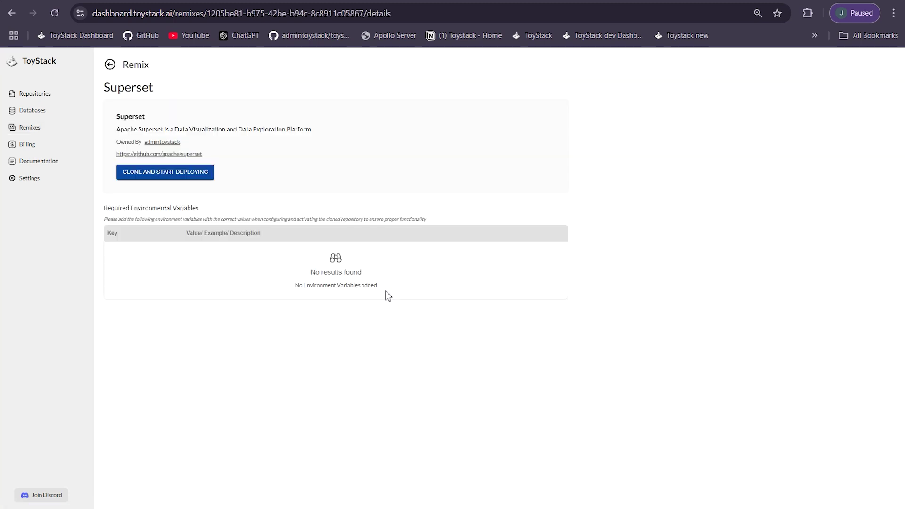
# Clone the Superset remix into a new repository named SupersetApplication.
pyautogui.click(142, 181)
pyautogui.click(206, 217)
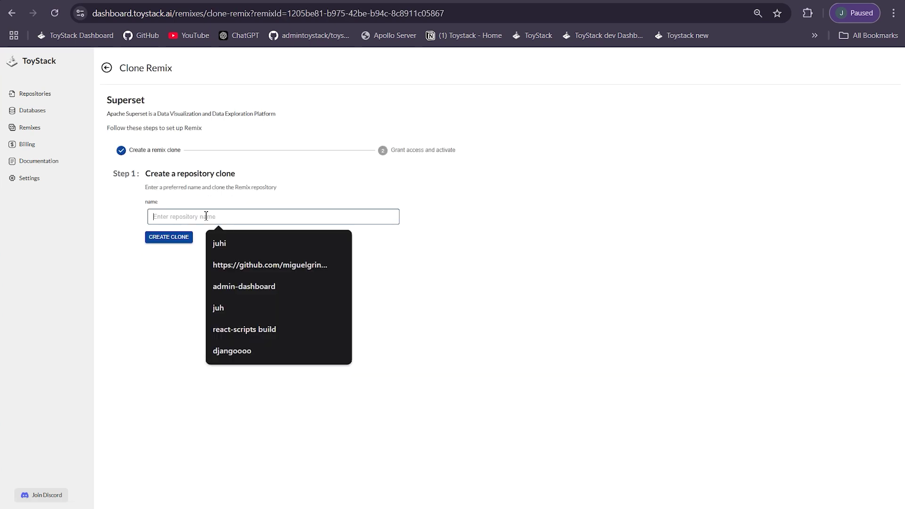
pyautogui.write('Superset')
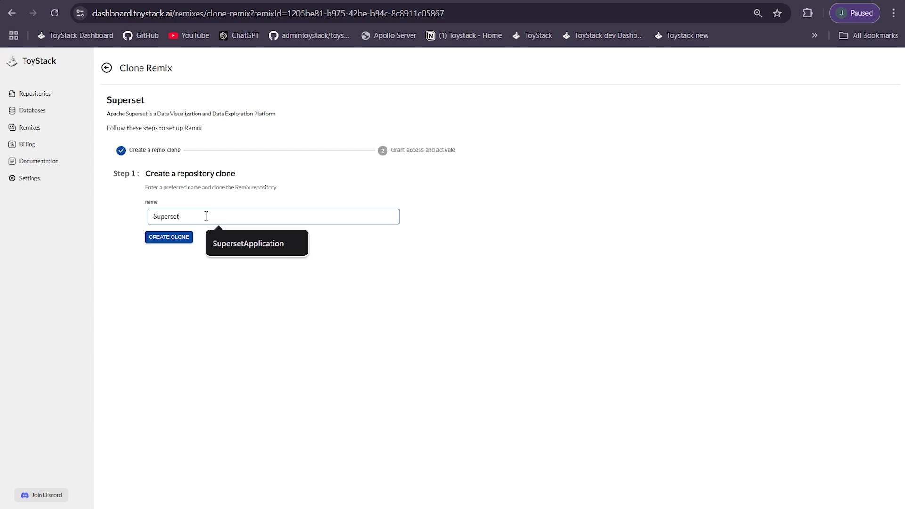
pyautogui.click(230, 254)
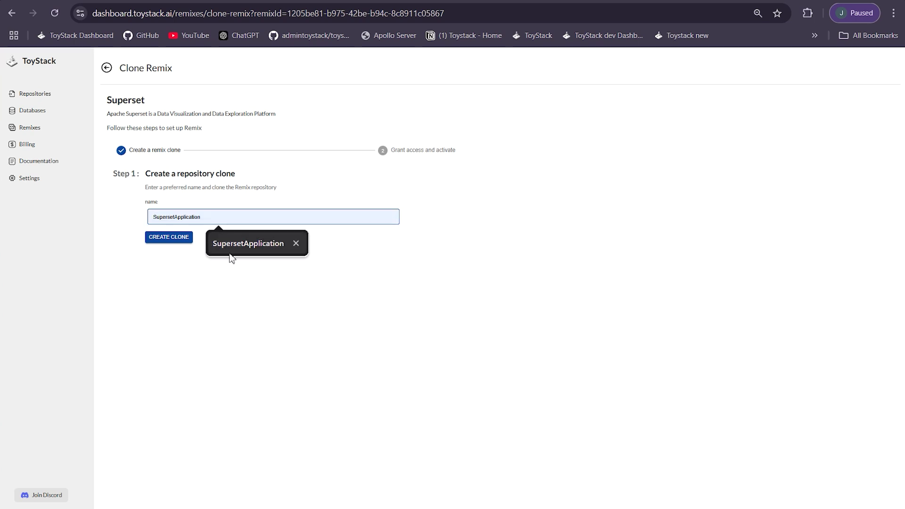
pyautogui.click(175, 245)
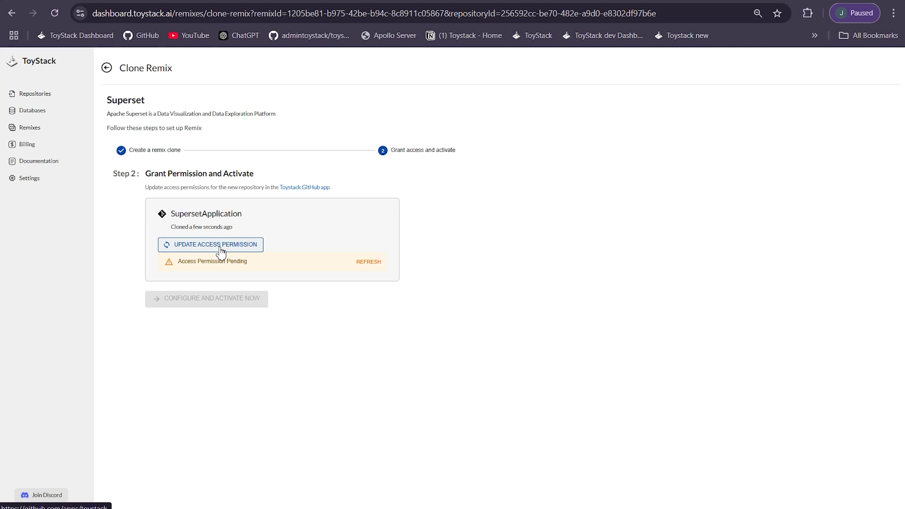
# Begin updating the repository access permission through the Toystack GitHub app, continuing with the signed-in GitHub account.
pyautogui.click(221, 245)
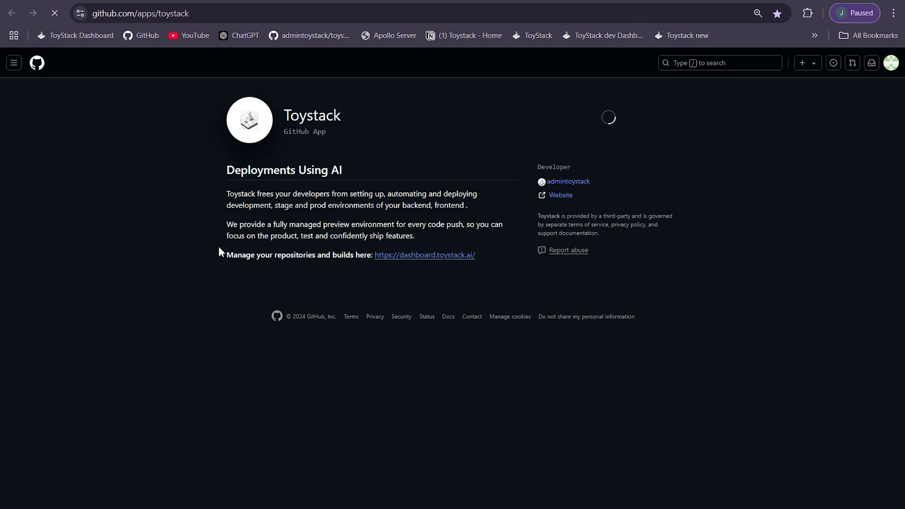
pyautogui.click(631, 122)
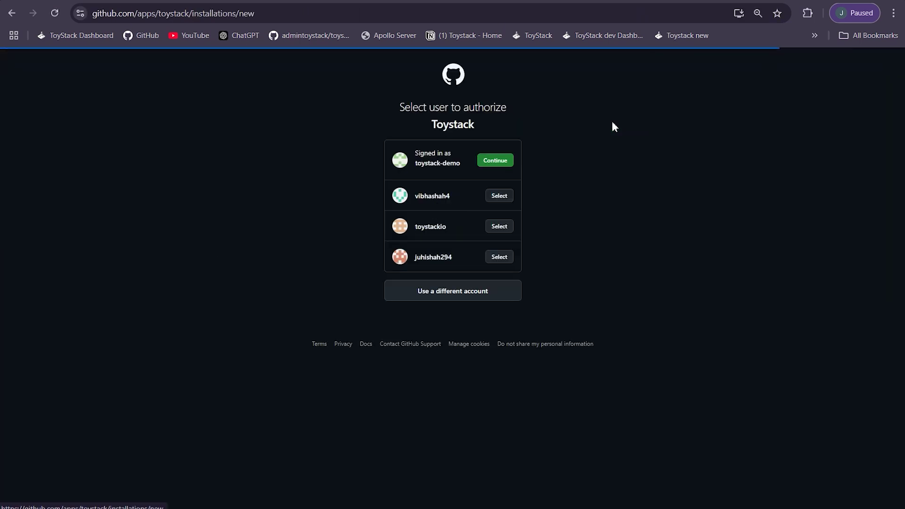
pyautogui.click(484, 160)
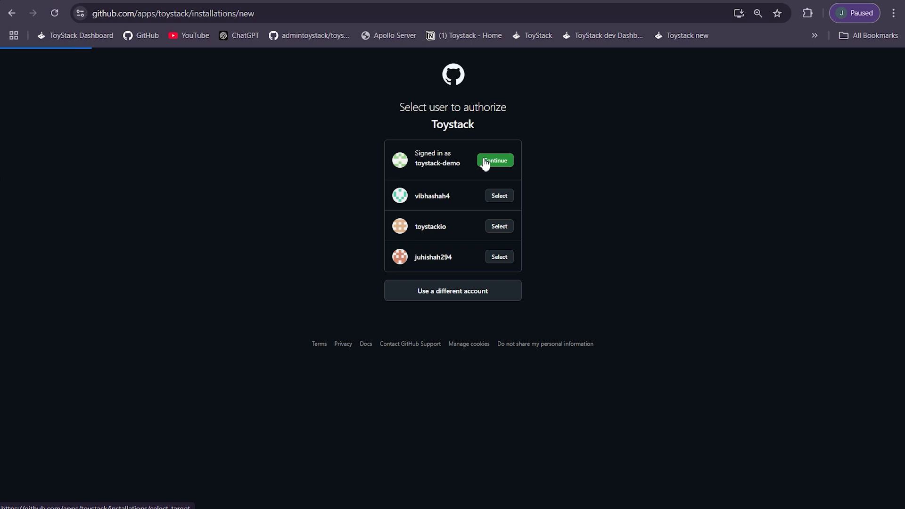
# Install the Toystack app on GitHub with access to only the SupersetApplication repository.
pyautogui.scroll(-3, 320, 189)
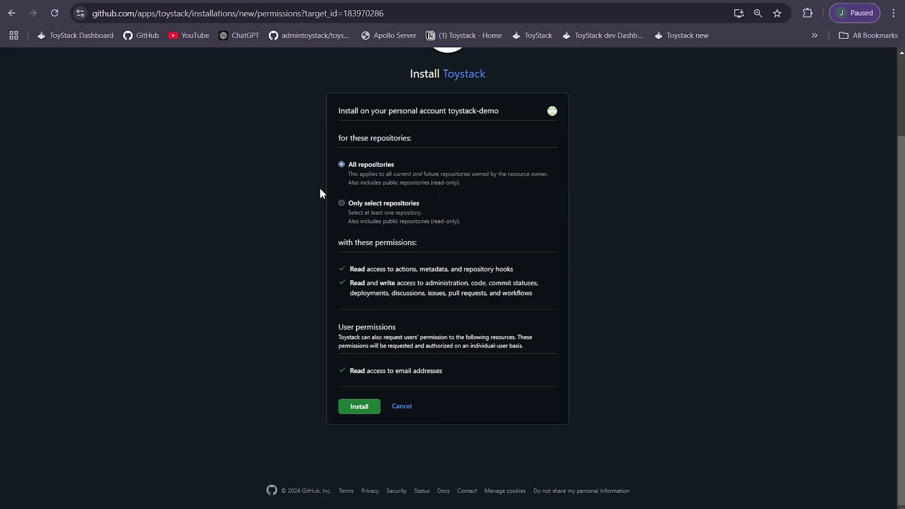
pyautogui.click(343, 203)
pyautogui.click(413, 239)
pyautogui.write('s')
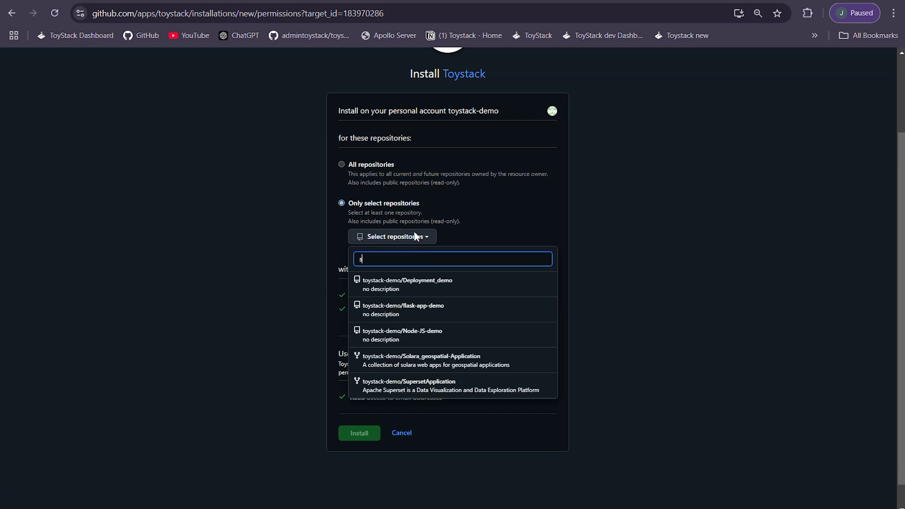
pyautogui.write('uper')
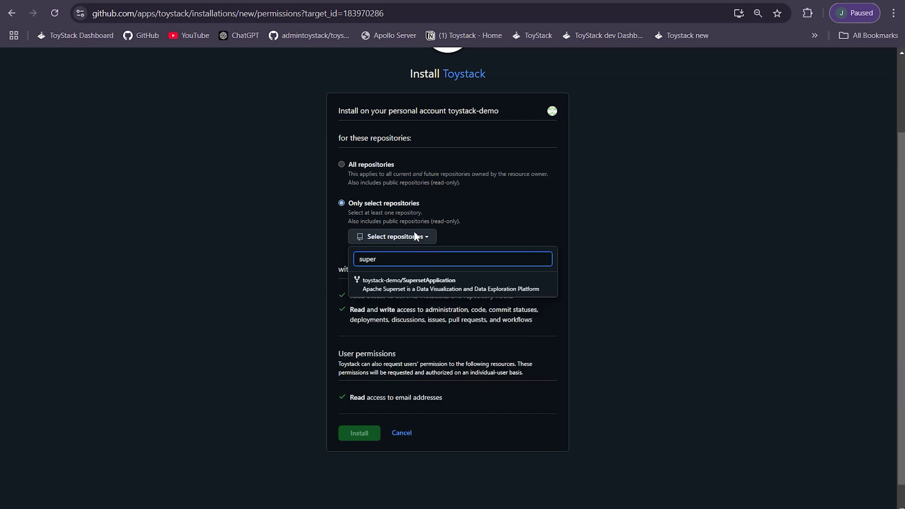
pyautogui.click(415, 286)
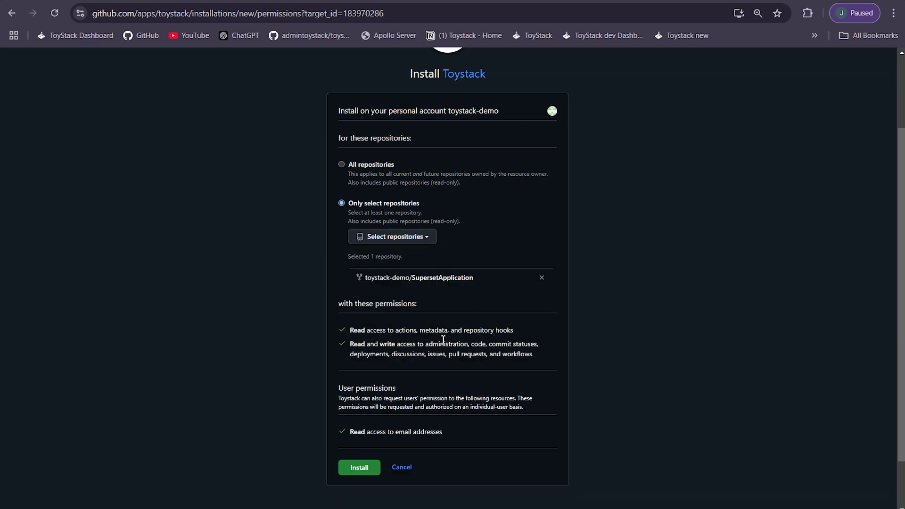
pyautogui.click(358, 466)
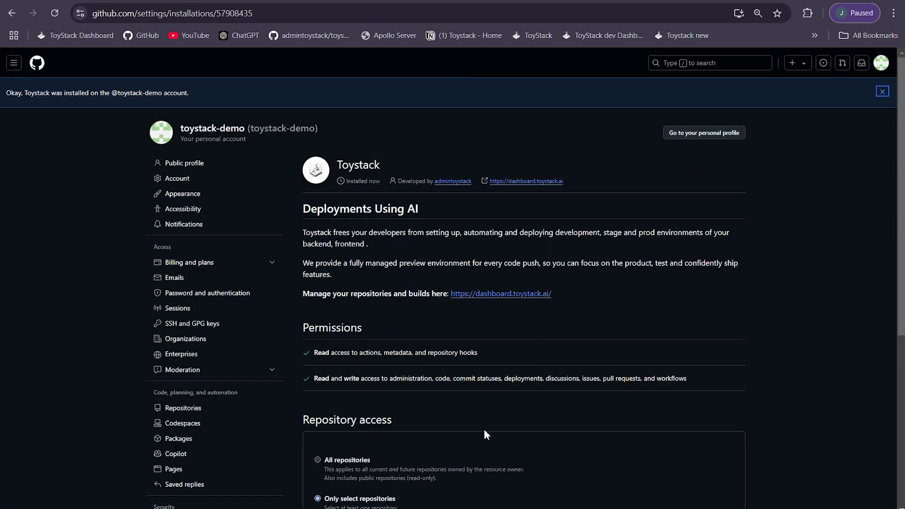
pyautogui.scroll(-6, 485, 429)
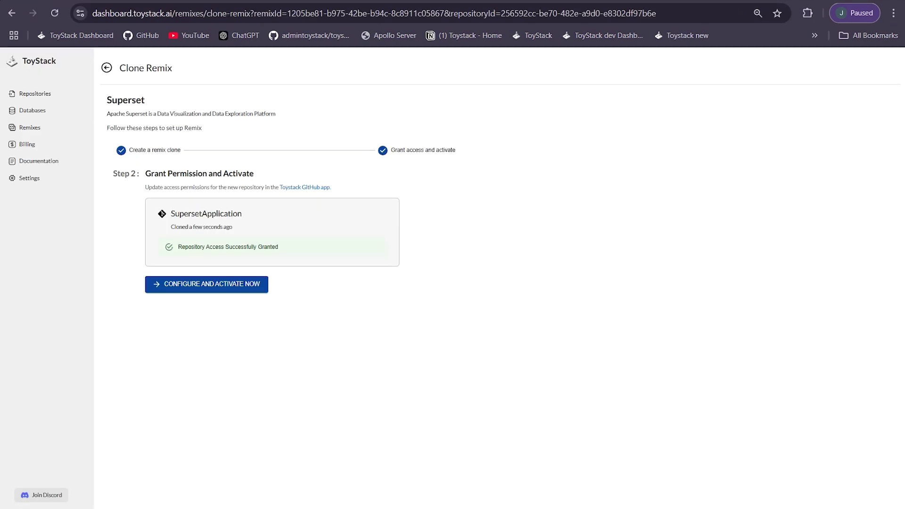
# Start configuring the cloned SupersetApplication for activation and save its build settings with port 8088.
pyautogui.click(218, 284)
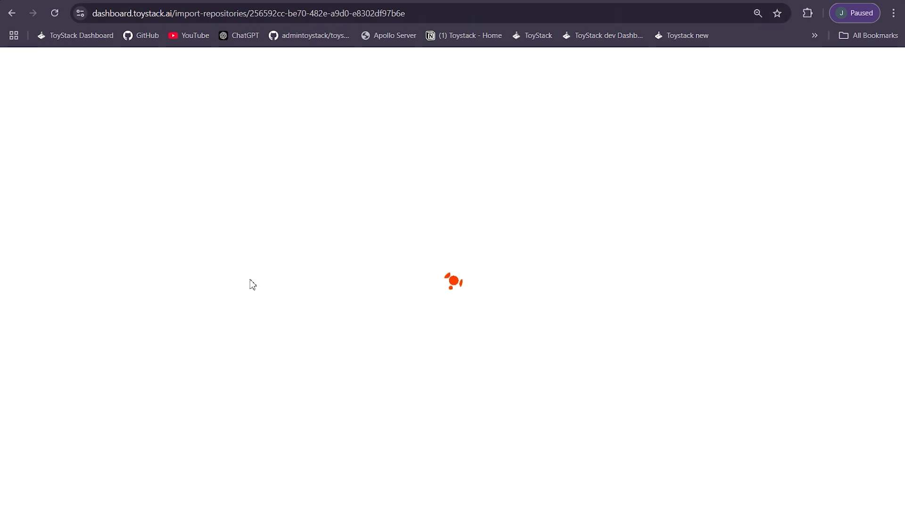
pyautogui.scroll(-3, 465, 242)
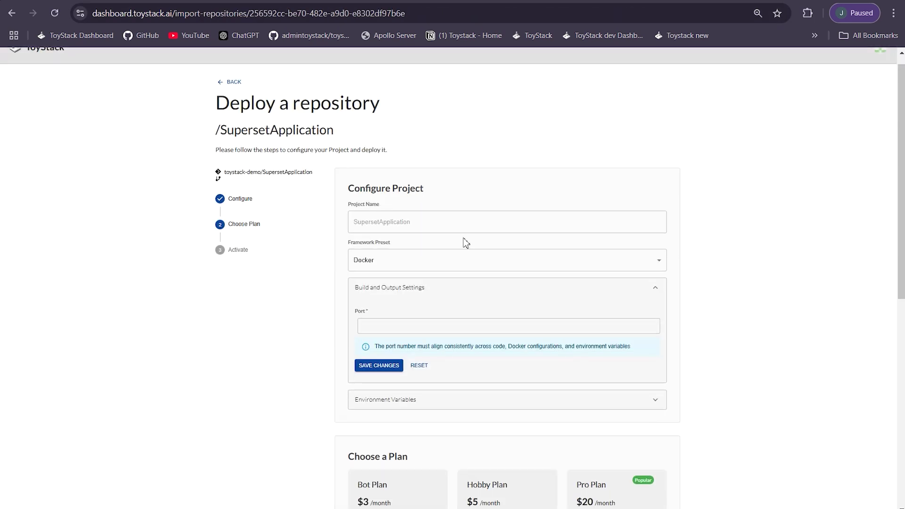
pyautogui.click(420, 221)
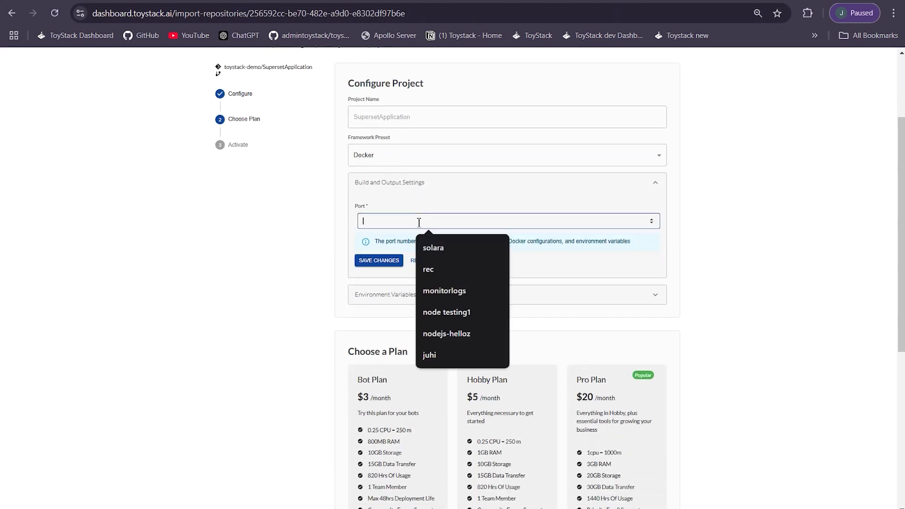
pyautogui.write('8088')
pyautogui.click(380, 261)
# Select the $20 per month Pro Plan for the project and proceed to payment and activation.
pyautogui.scroll(-4, 585, 414)
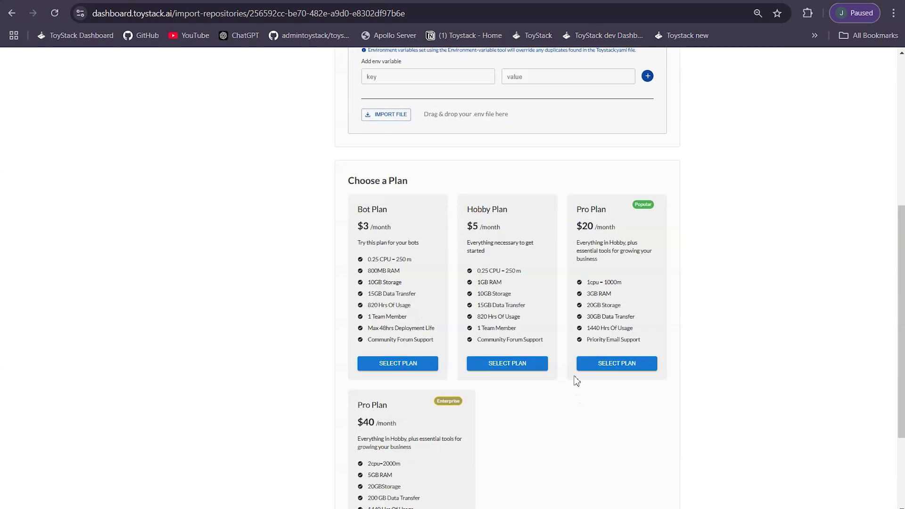
pyautogui.click(619, 365)
pyautogui.scroll(-3, 626, 378)
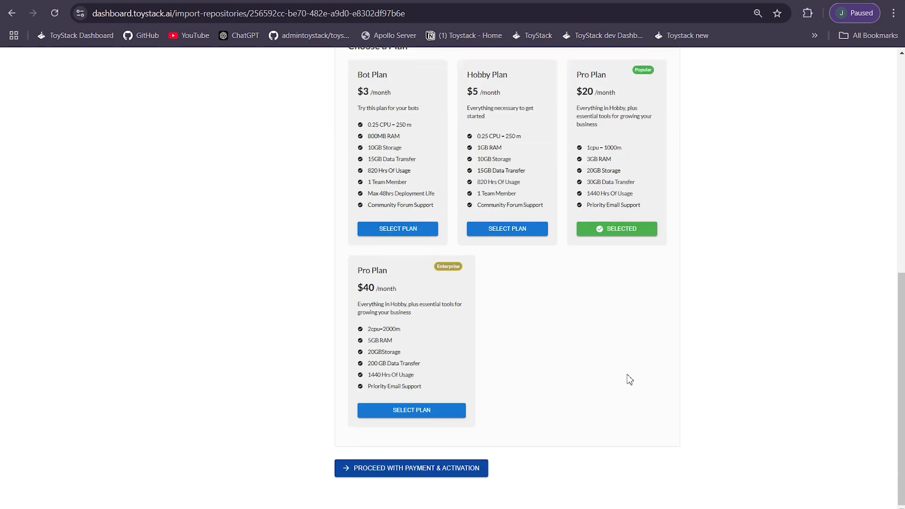
pyautogui.click(430, 471)
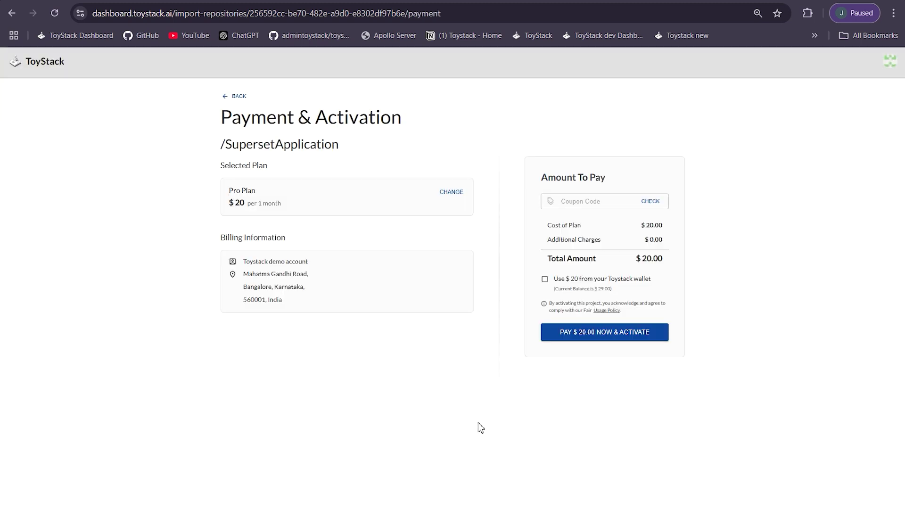
# Pay for the Pro Plan from the Toystack wallet balance and activate SupersetApplication.
pyautogui.click(546, 280)
pyautogui.click(574, 333)
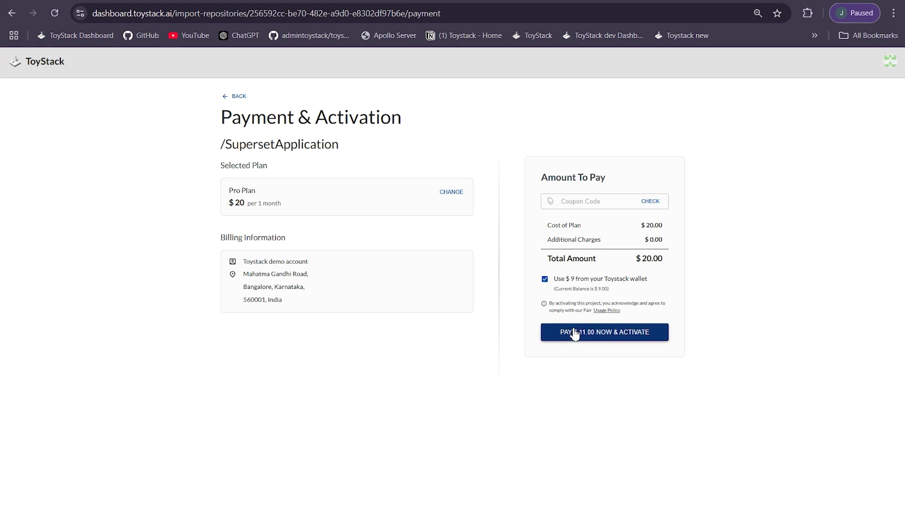
pyautogui.click(481, 391)
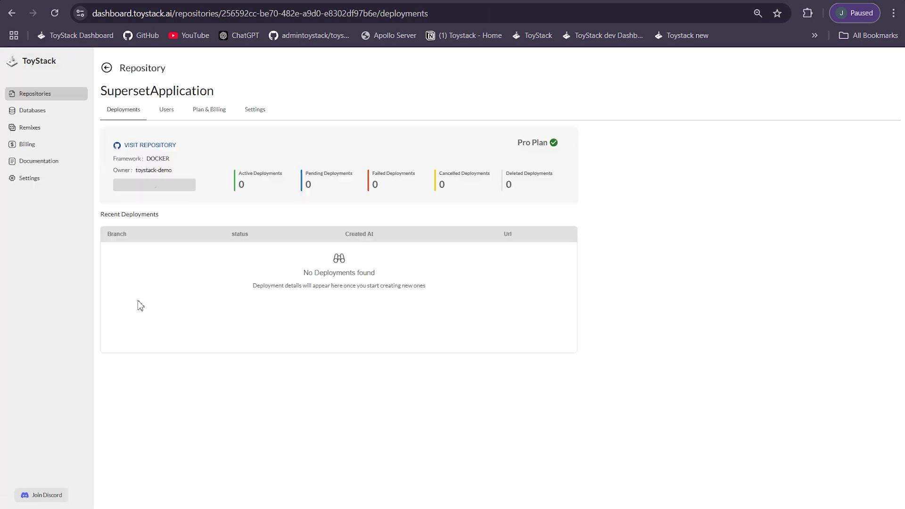
# Open SupersetApplication's environment variable settings and view the form for adding a single variable without submitting it.
pyautogui.click(262, 113)
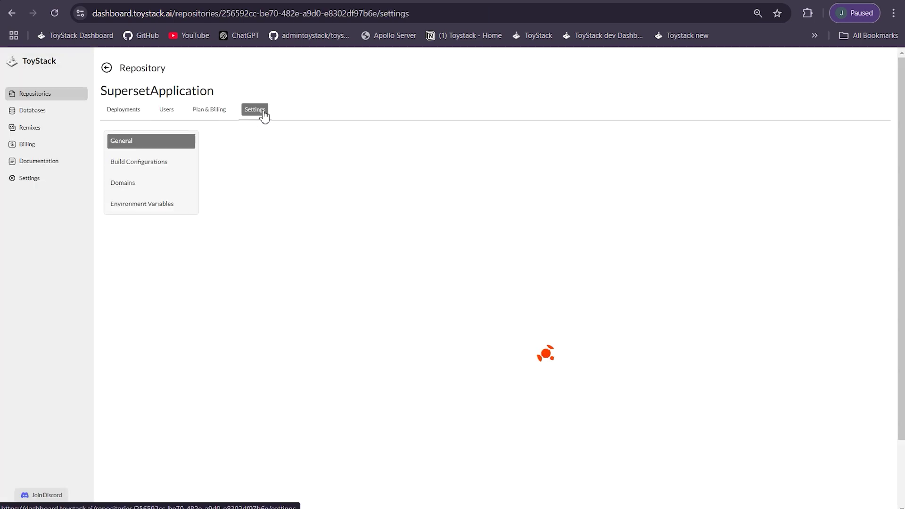
pyautogui.click(141, 204)
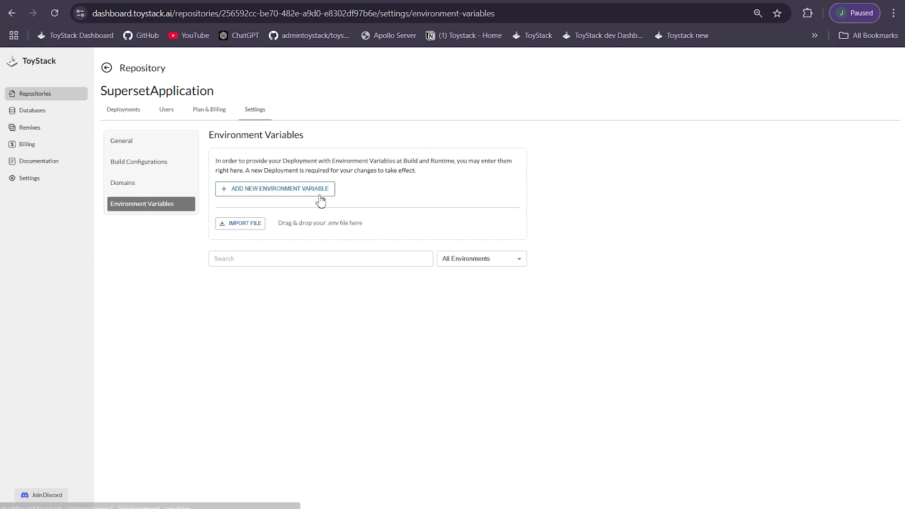
pyautogui.click(275, 195)
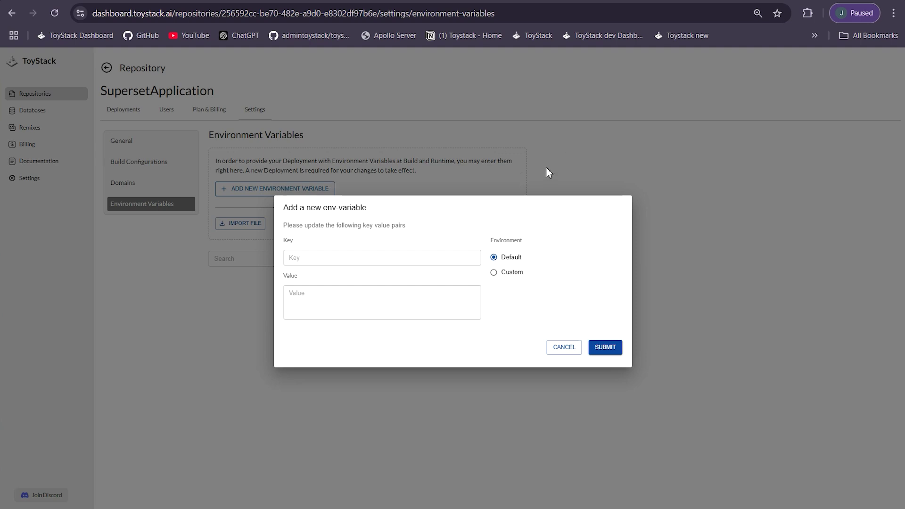
pyautogui.click(647, 153)
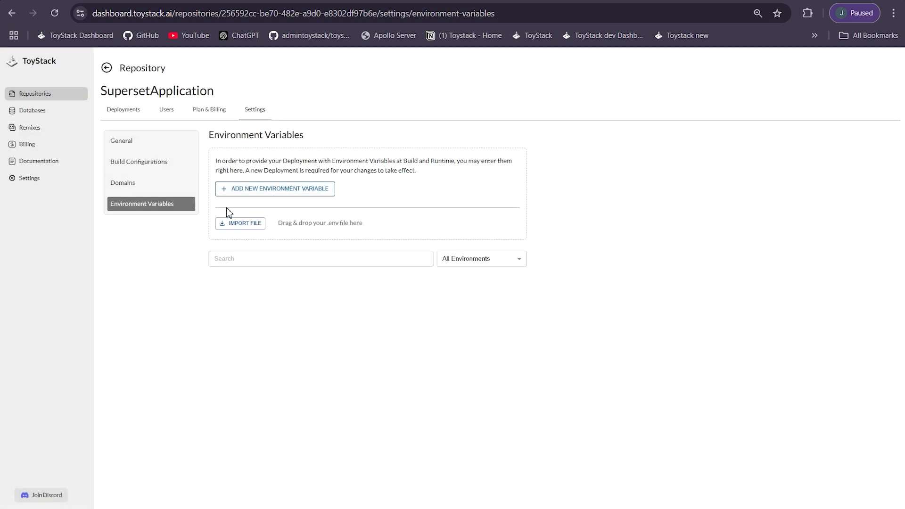
# Import the .env file from the Desktop and submit its variables for the Default environment.
pyautogui.click(252, 223)
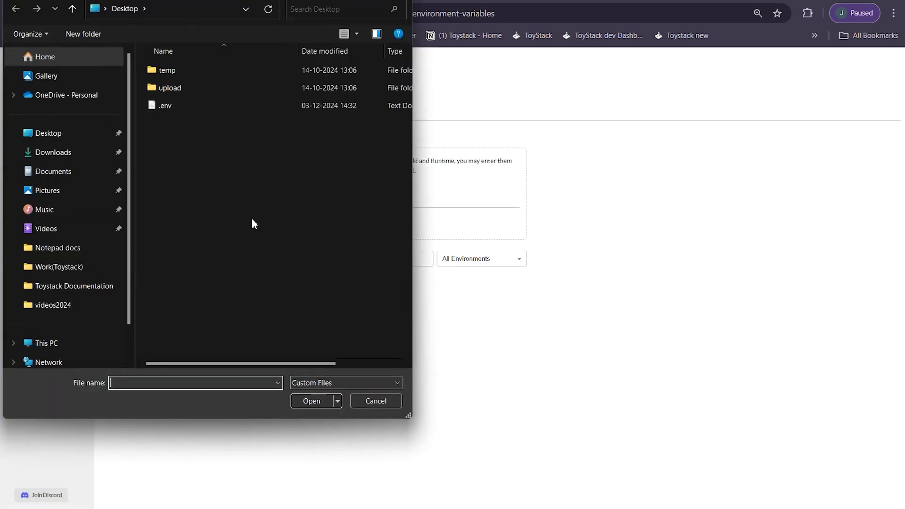
pyautogui.click(165, 108)
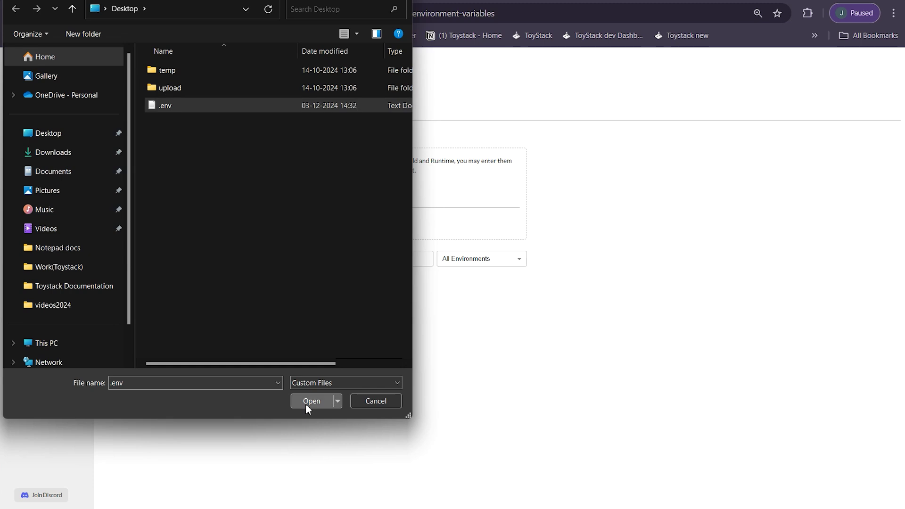
pyautogui.click(305, 404)
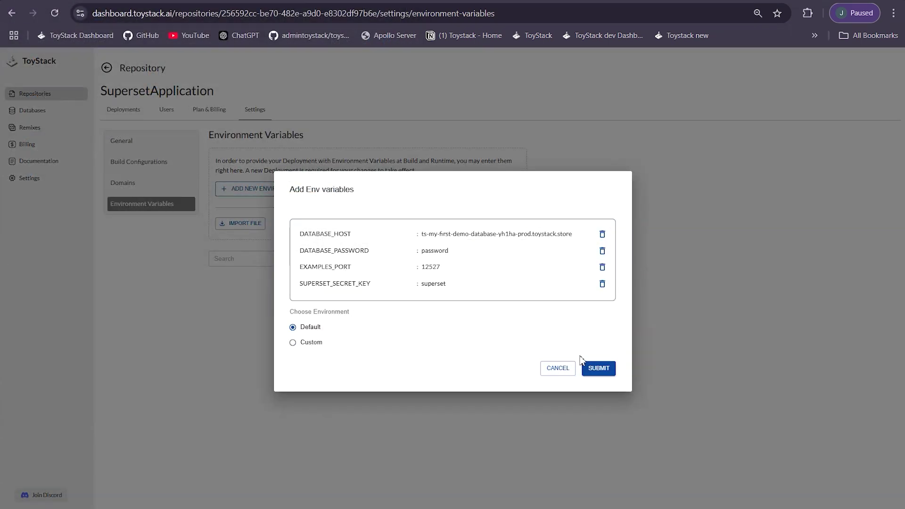
pyautogui.click(601, 375)
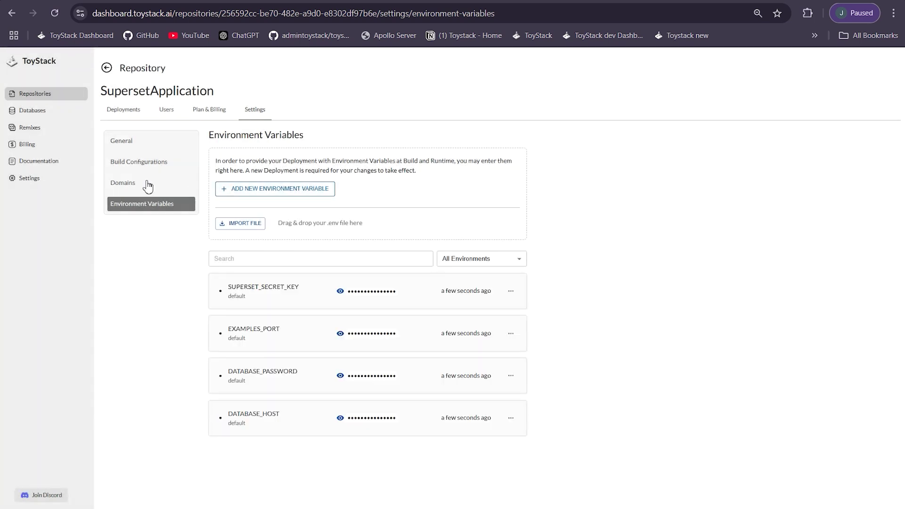
# Open the active Postgres database "My first demo Database" and examine its host, database name, user name and port credentials.
pyautogui.click(32, 114)
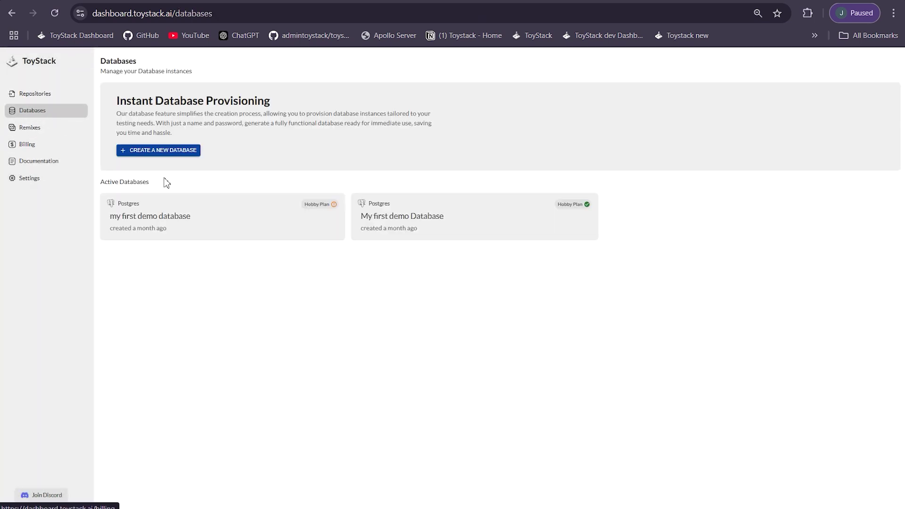
pyautogui.click(477, 224)
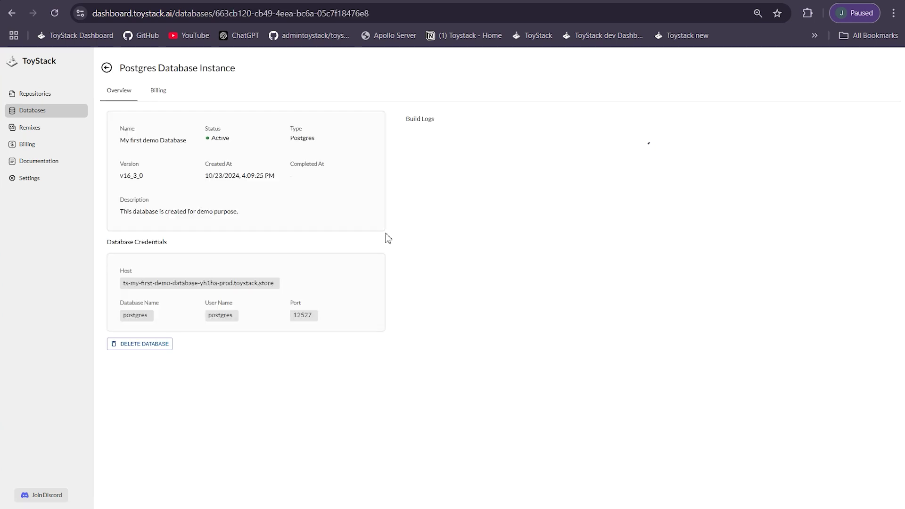
pyautogui.moveTo(300, 289); pyautogui.dragTo(93, 285)
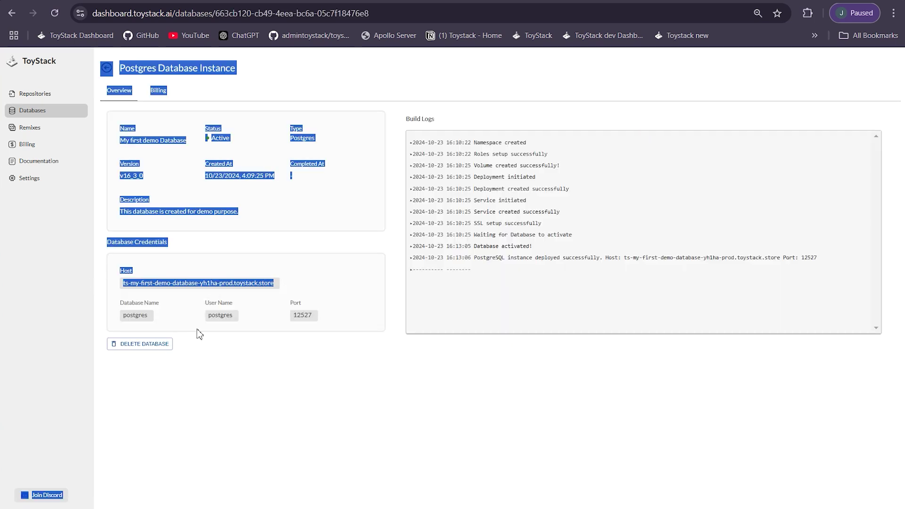
pyautogui.click(209, 372)
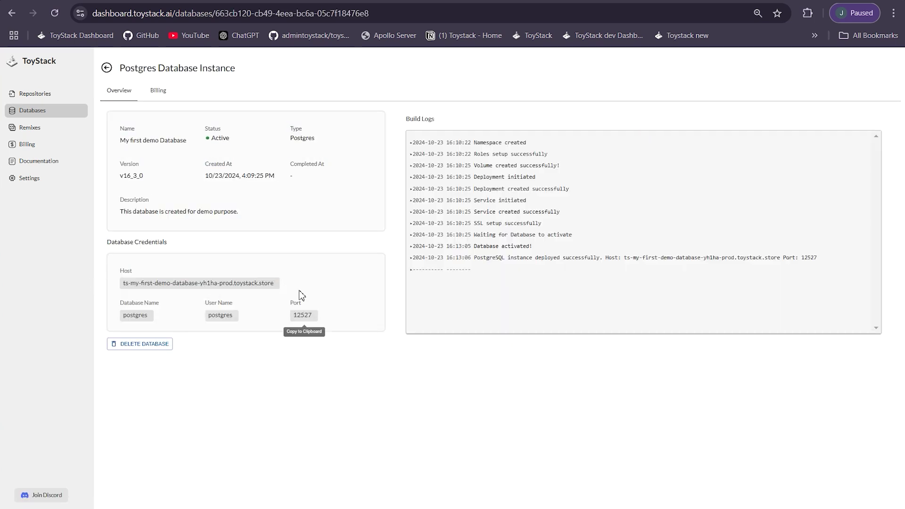
# Deploy SupersetApplication from the master branch with a deployment validity of One Hour.
pyautogui.click(59, 99)
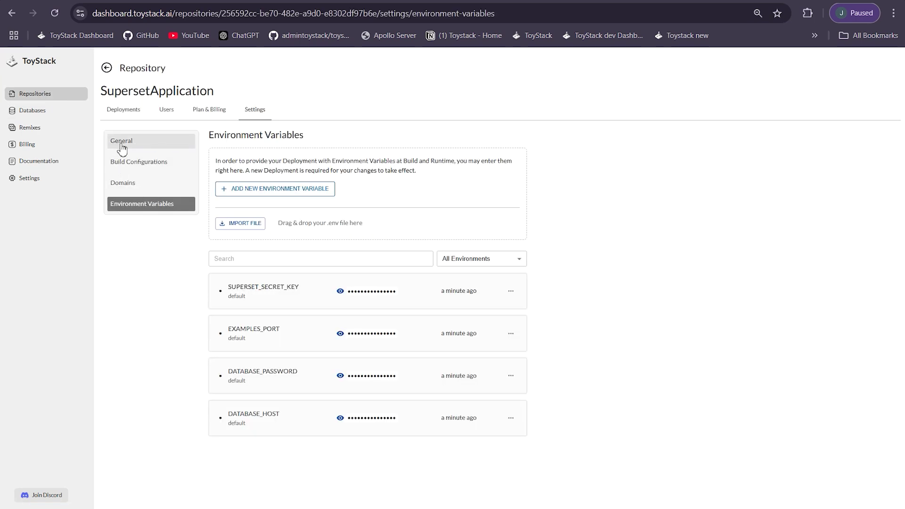
pyautogui.click(134, 113)
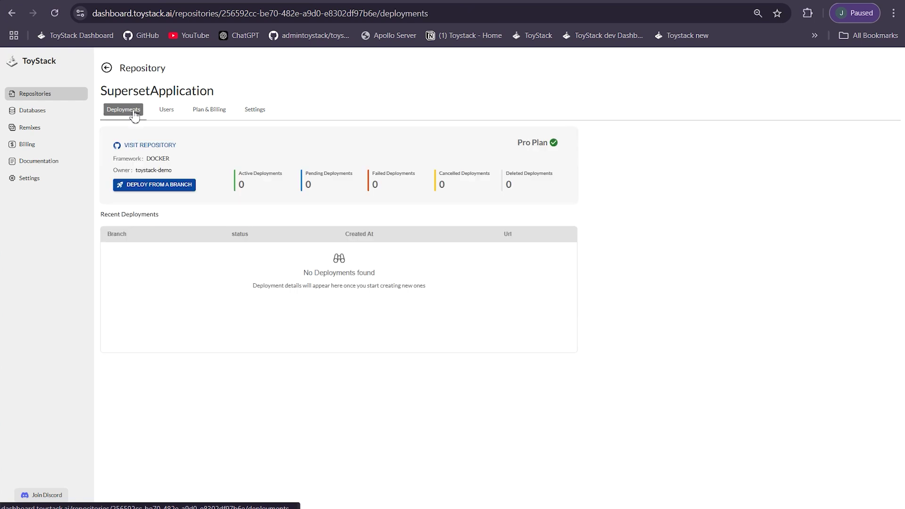
pyautogui.click(150, 185)
pyautogui.click(471, 273)
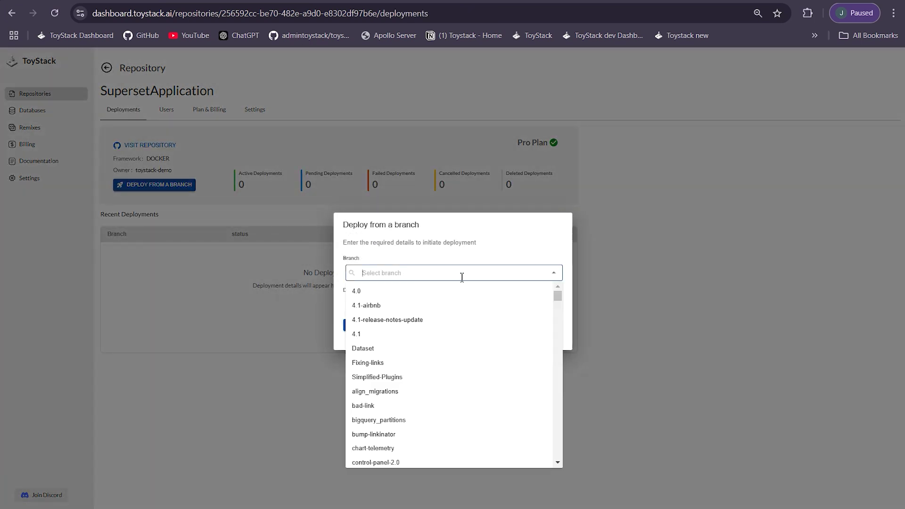
pyautogui.write('mast')
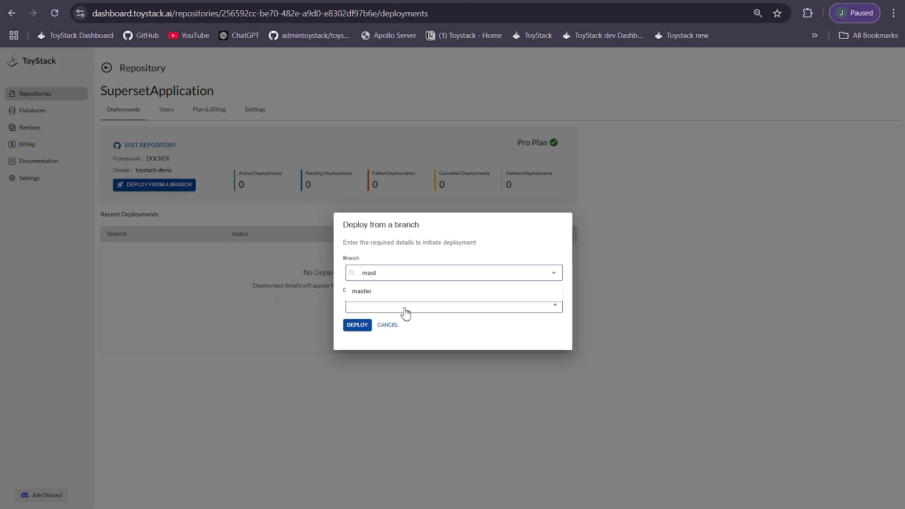
pyautogui.click(392, 292)
pyautogui.click(385, 307)
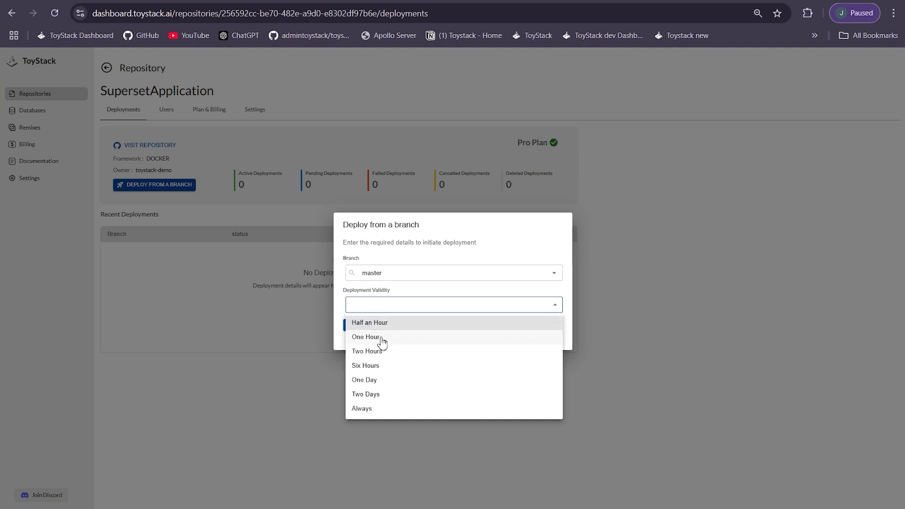
pyautogui.click(382, 339)
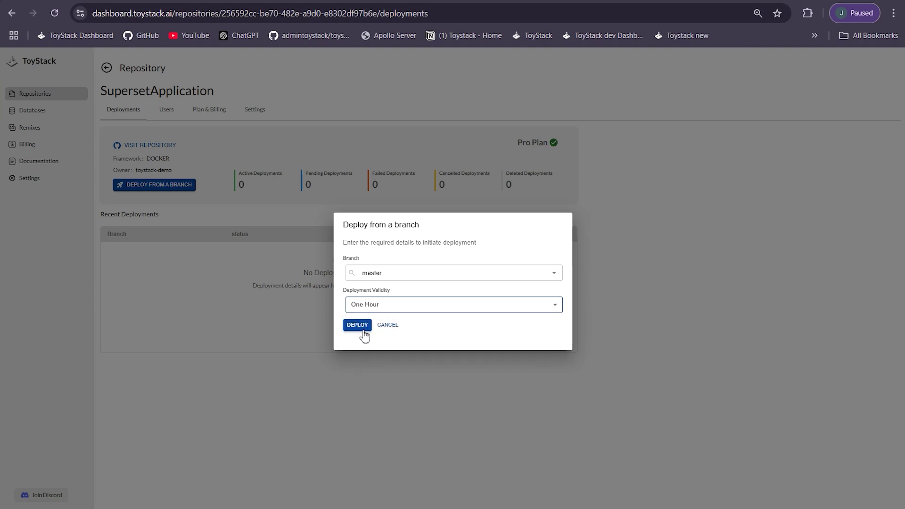
pyautogui.click(358, 326)
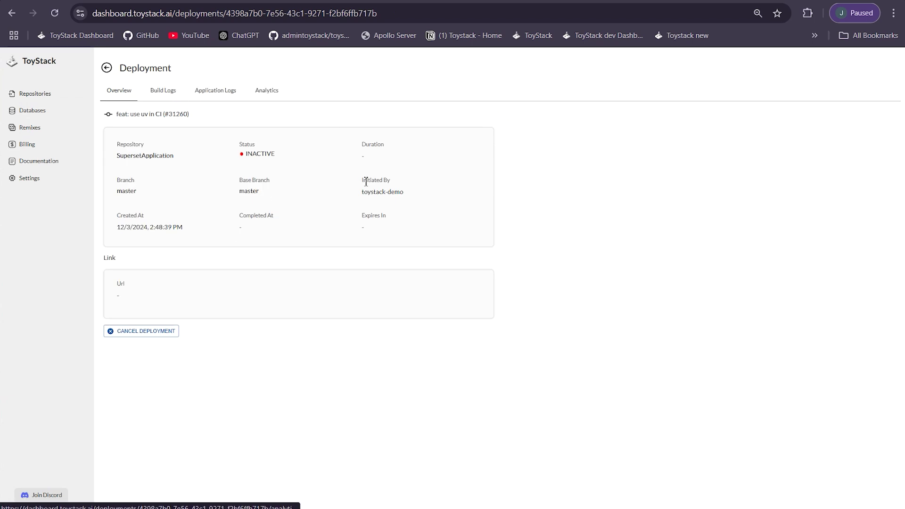
# Check the new deployment's application logs and read through its build logs.
pyautogui.click(165, 94)
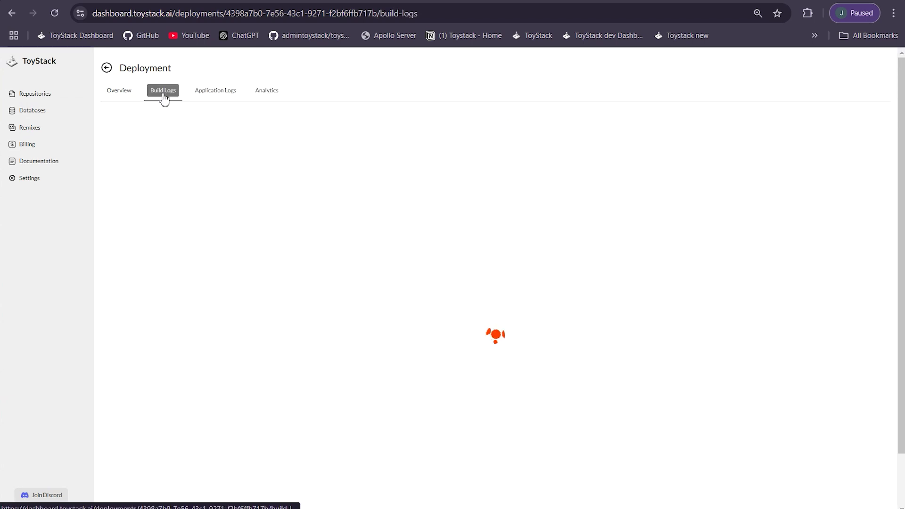
pyautogui.click(228, 93)
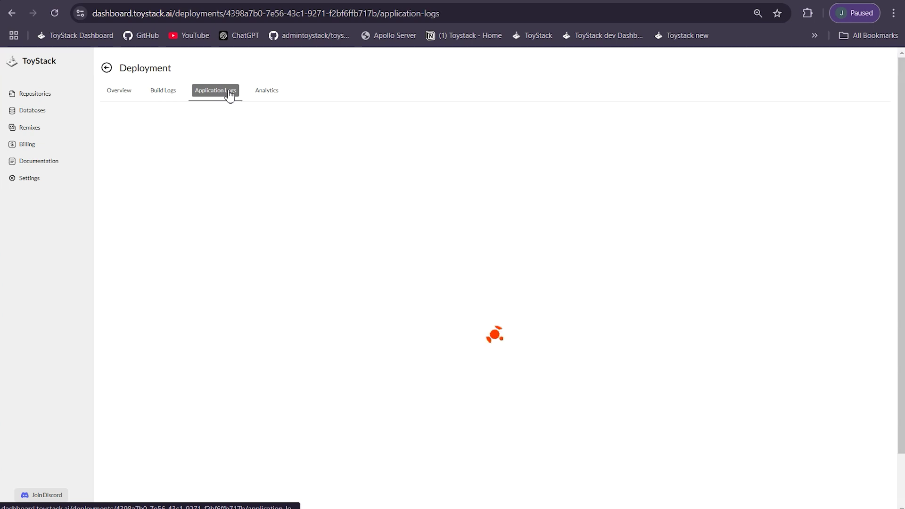
pyautogui.click(176, 95)
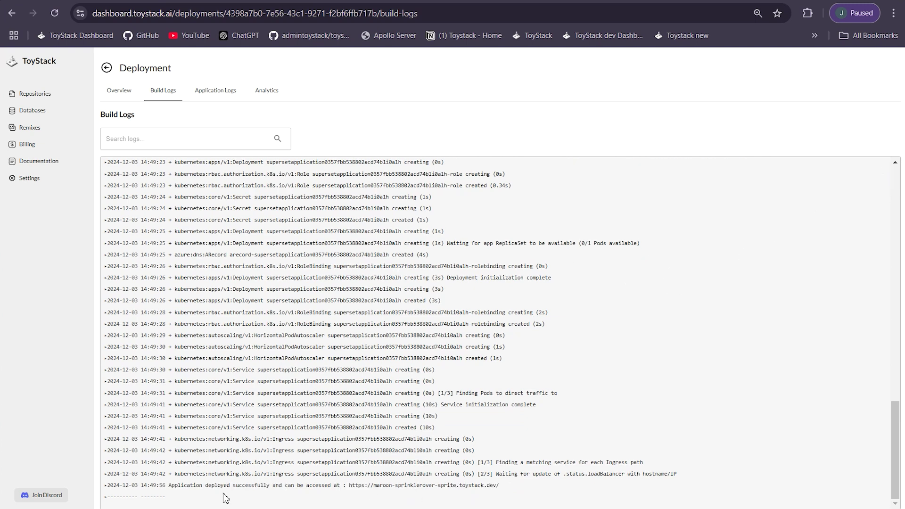
pyautogui.scroll(20, 208, 439)
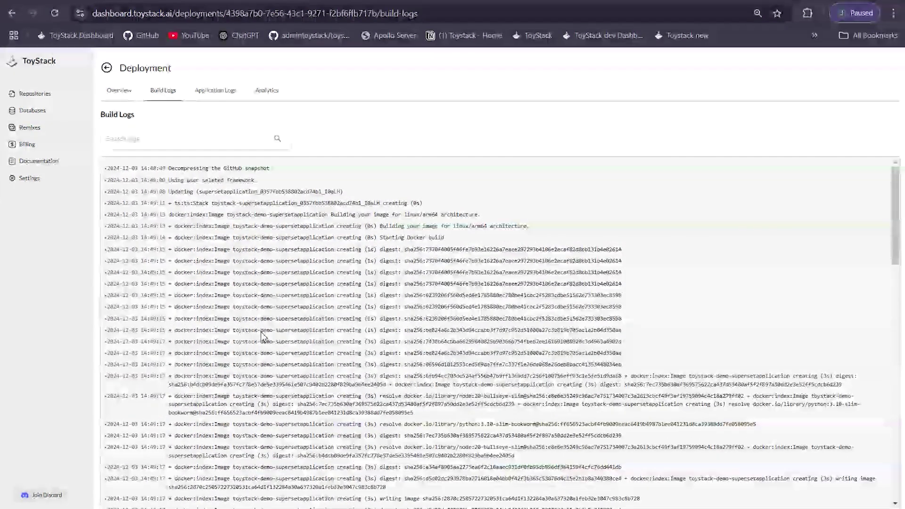
pyautogui.scroll(-10, 383, 313)
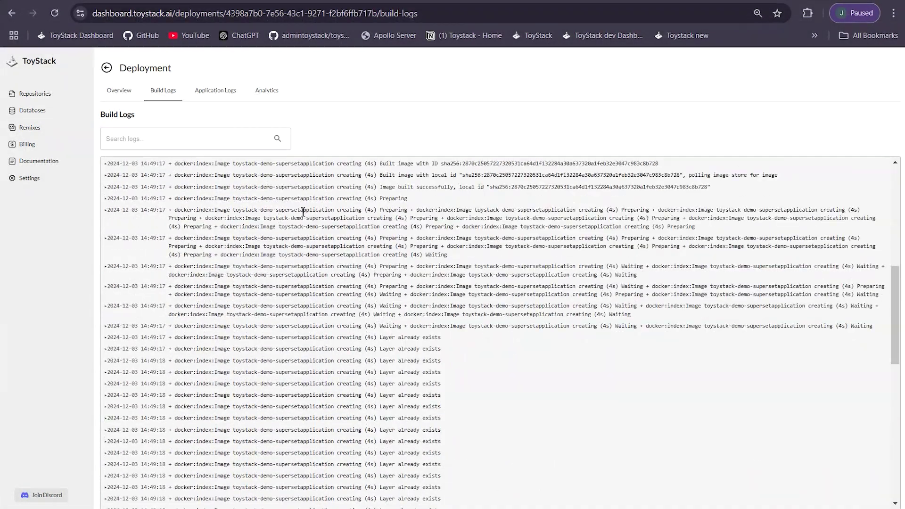
# Open the deployed application's URL to view its sign-in page, and look over the dashboard preview on the Apache Superset homepage.
pyautogui.click(120, 90)
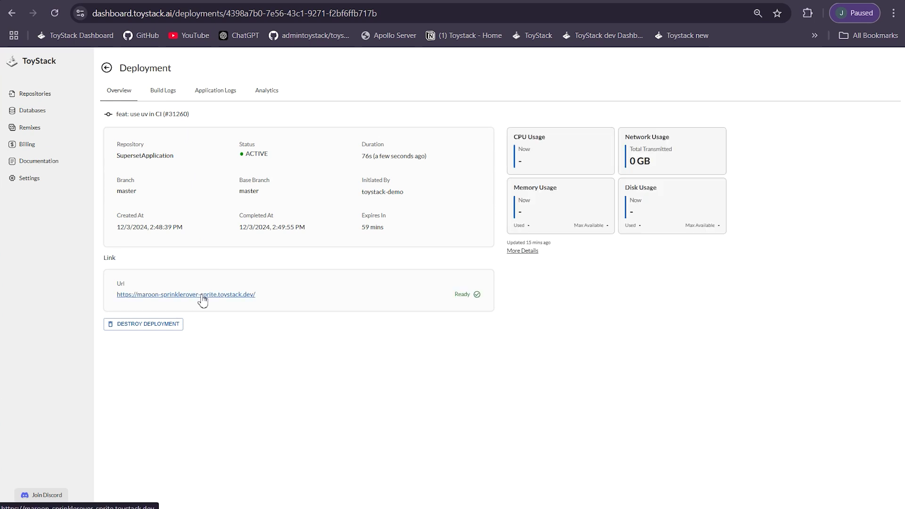
pyautogui.click(200, 294)
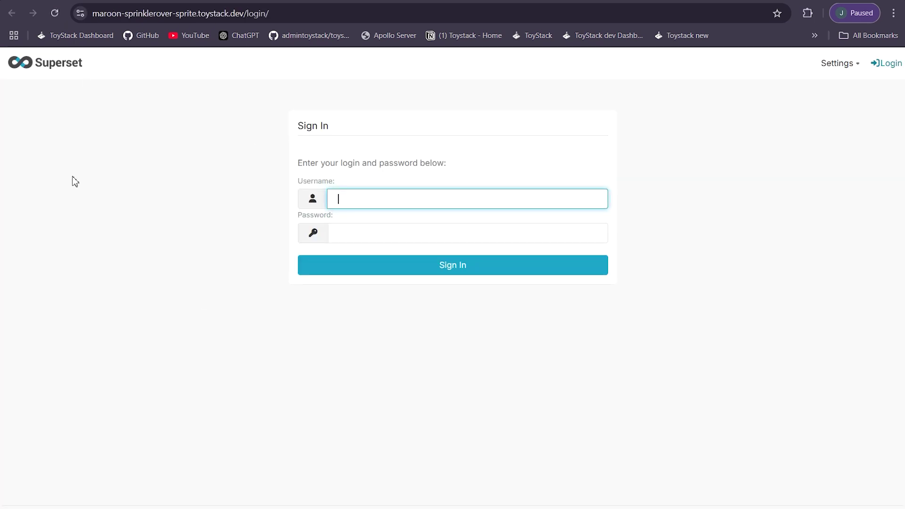
pyautogui.click(388, 202)
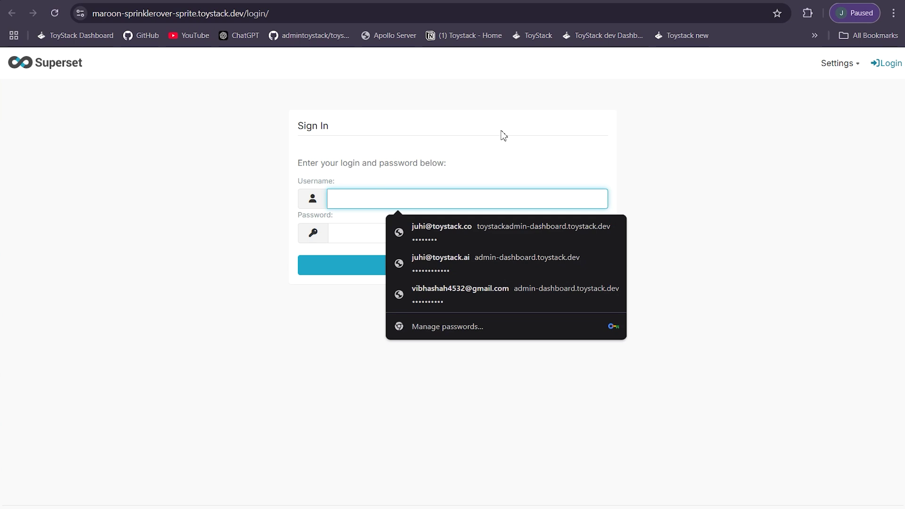
pyautogui.click(679, 85)
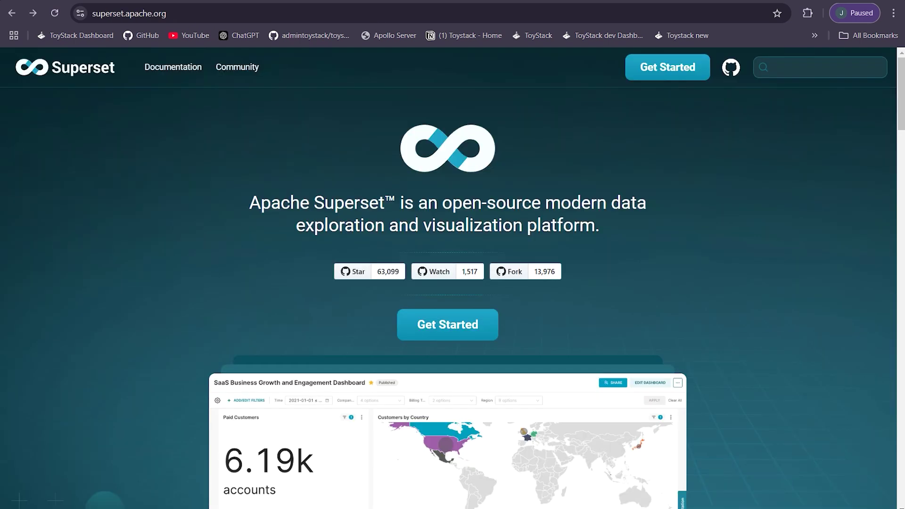
pyautogui.scroll(-5, 693, 311)
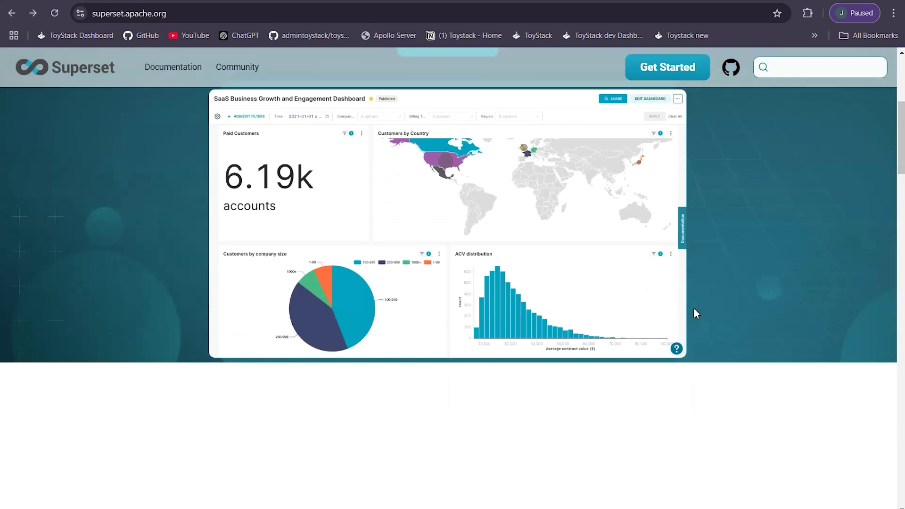
pyautogui.scroll(5, 695, 312)
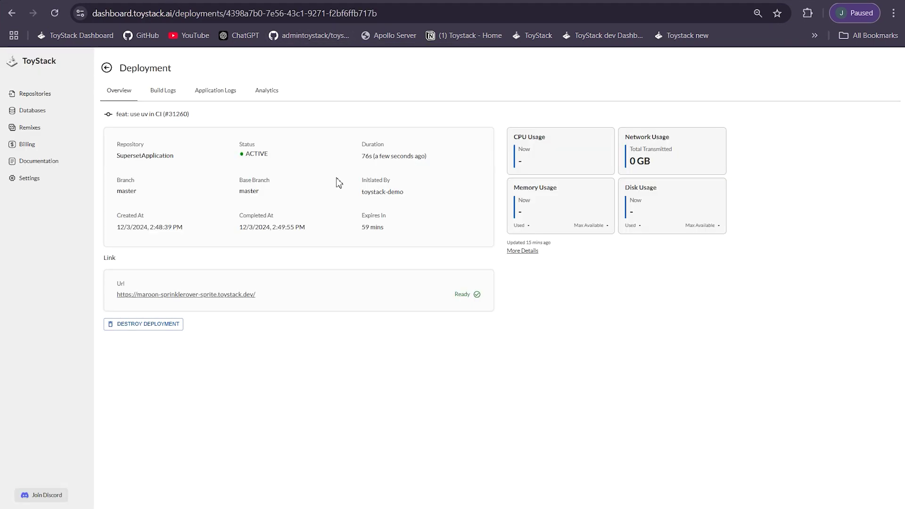
# Examine the deployment's CPU, memory, disk and network usage analytics and return to its overview.
pyautogui.click(268, 94)
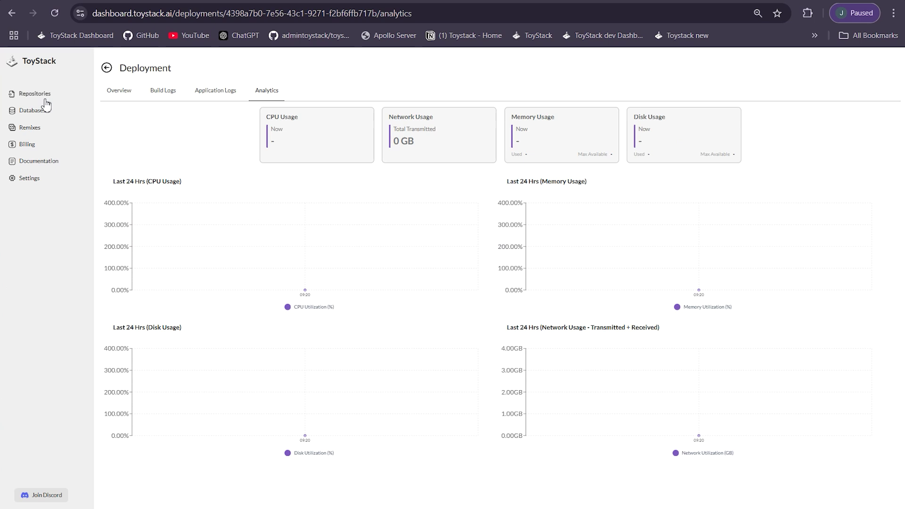
pyautogui.click(132, 97)
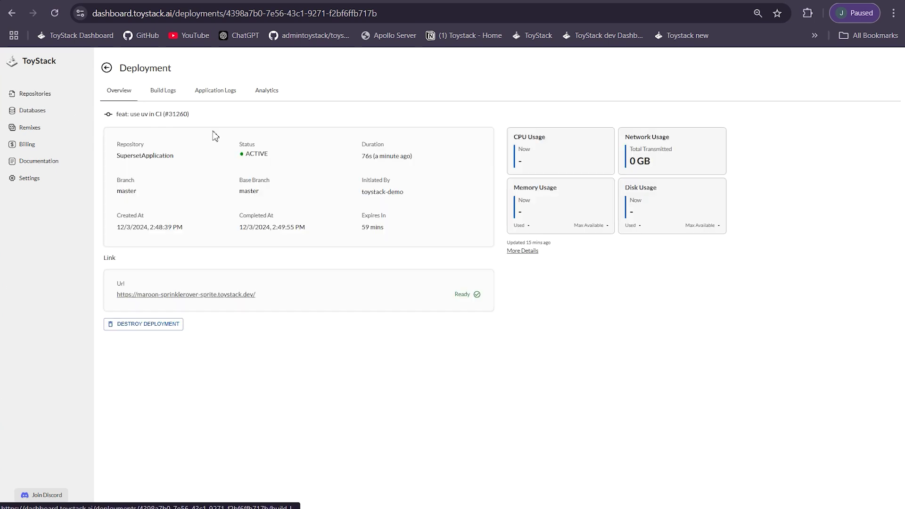